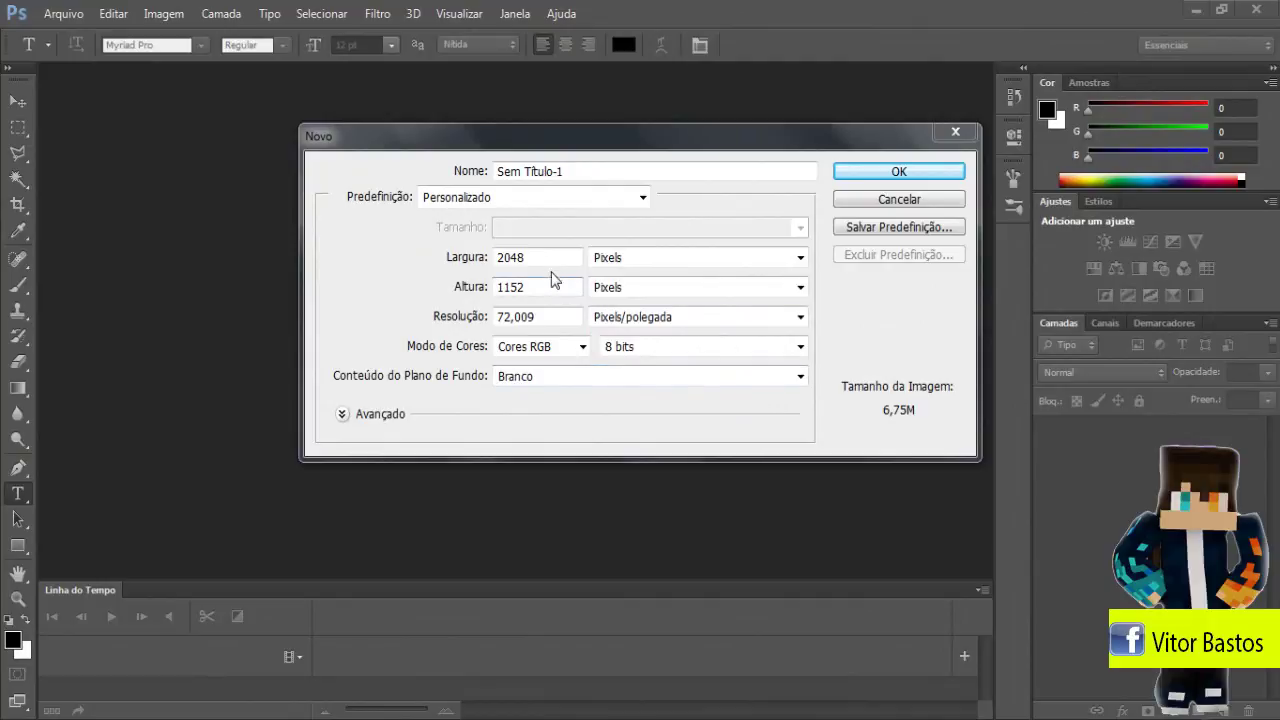
Set width and height to 500 pixels in the Novo dialog and create Sem Título-1.
click(131, 357)
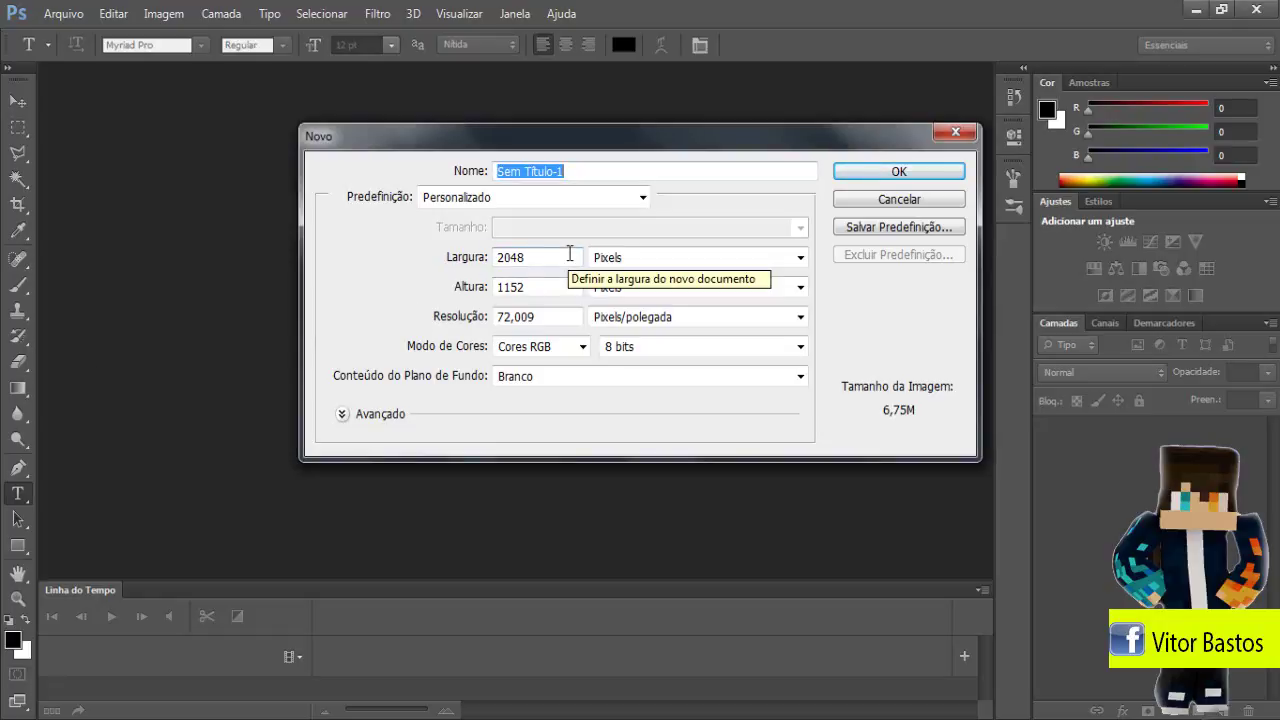
key(Tab)
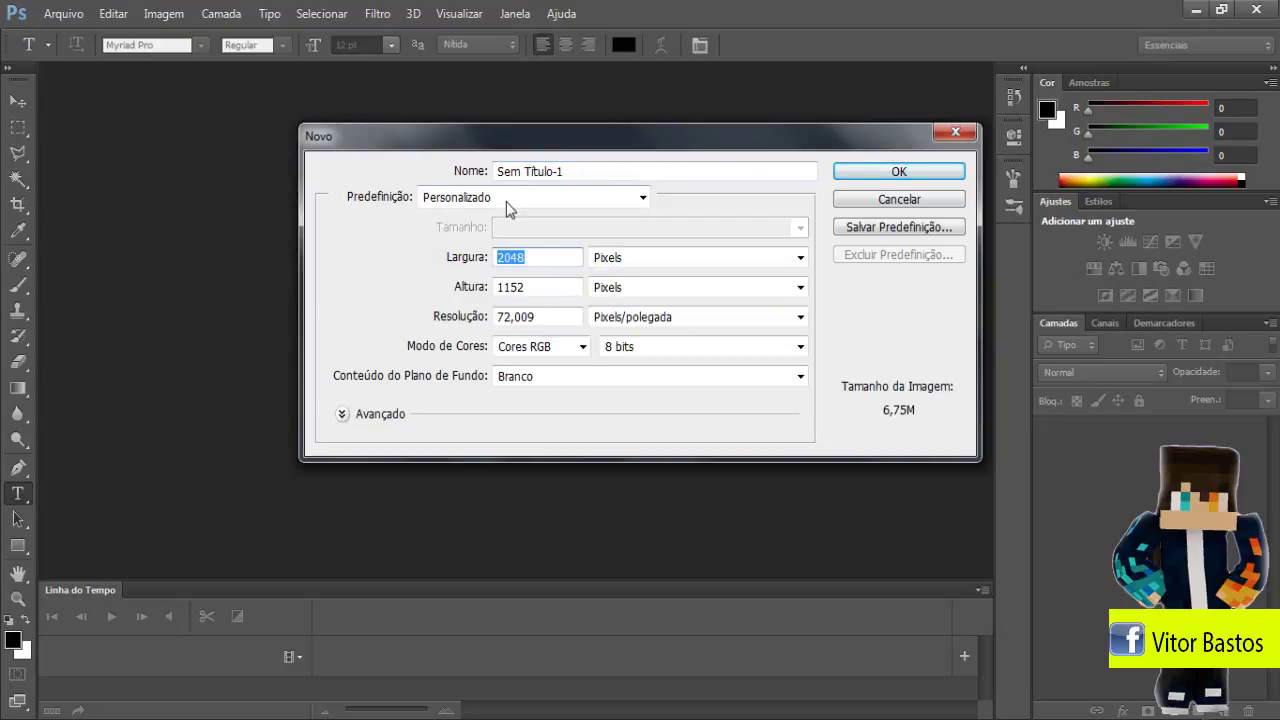
key(BackSpace)
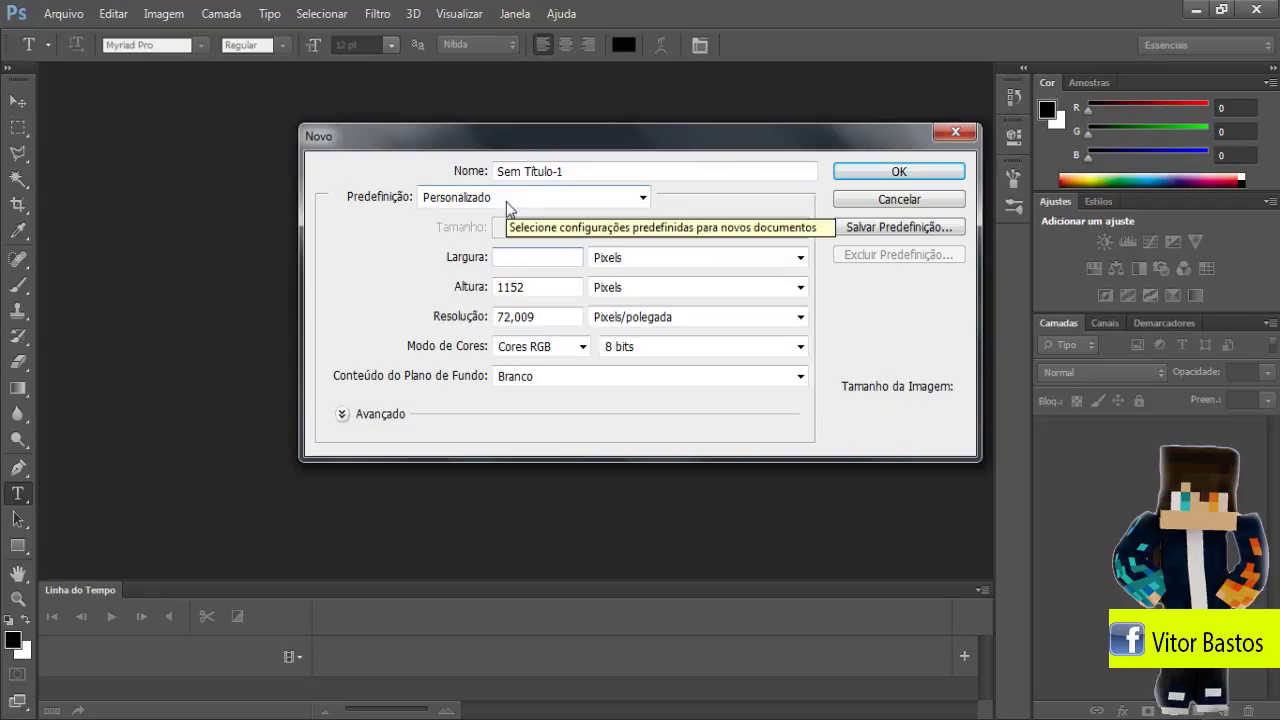
click(567, 297)
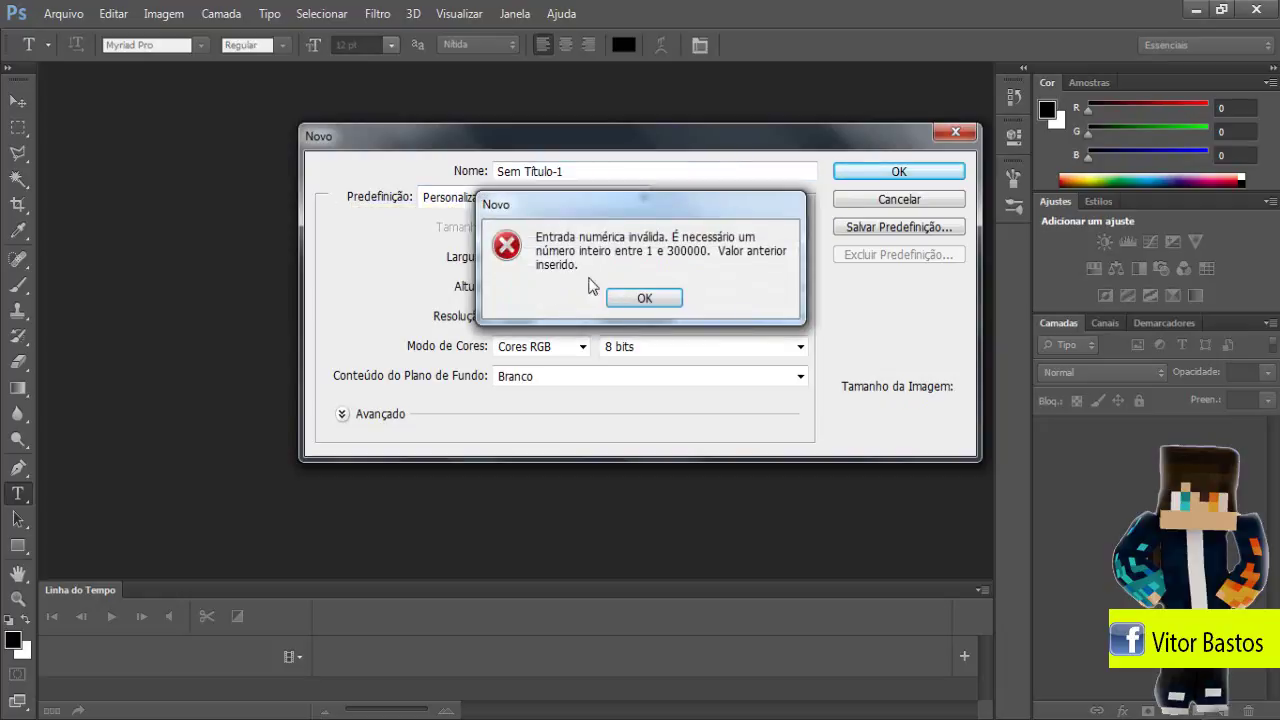
key(Return)
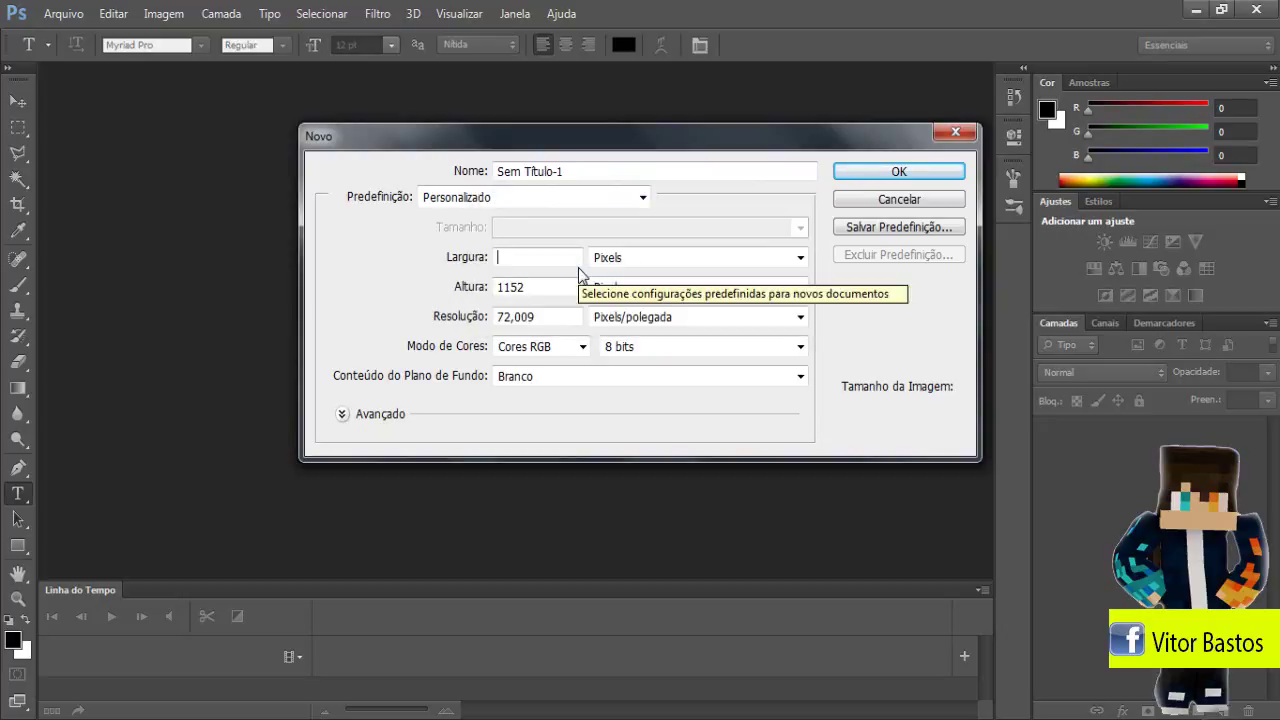
text(500)
key(Tab)
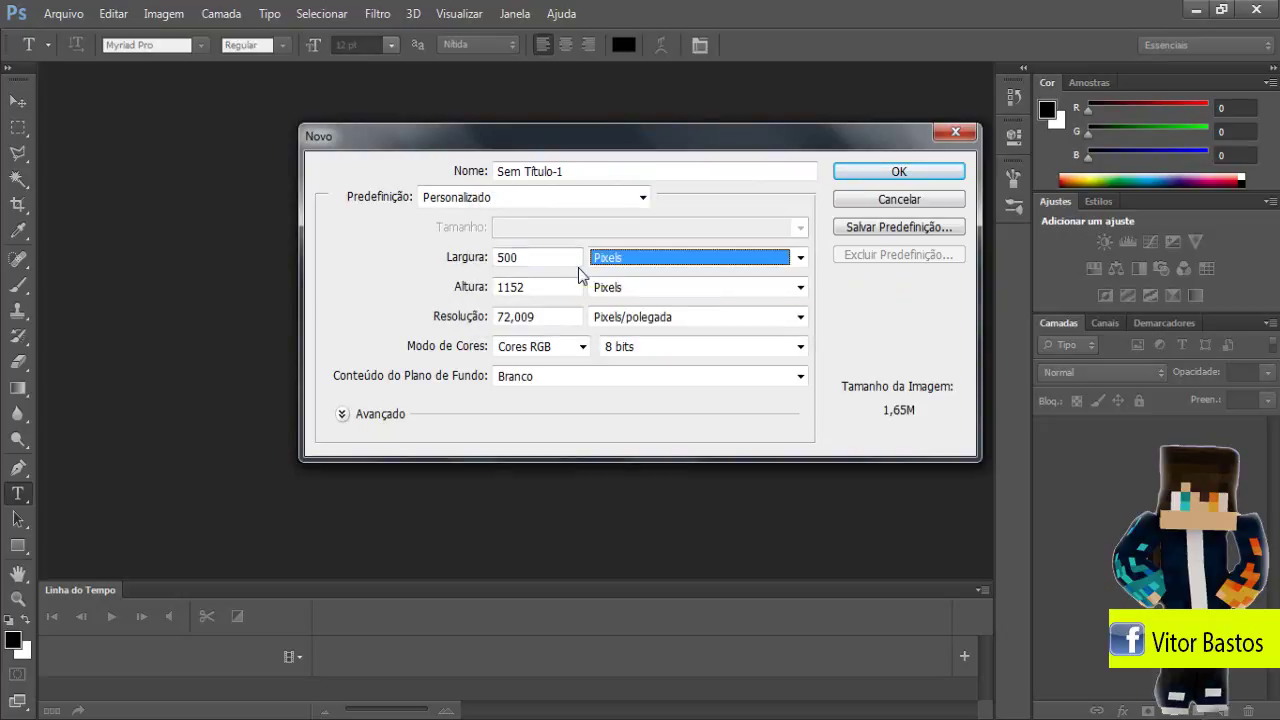
key(Tab)
text(500)
key(Return)
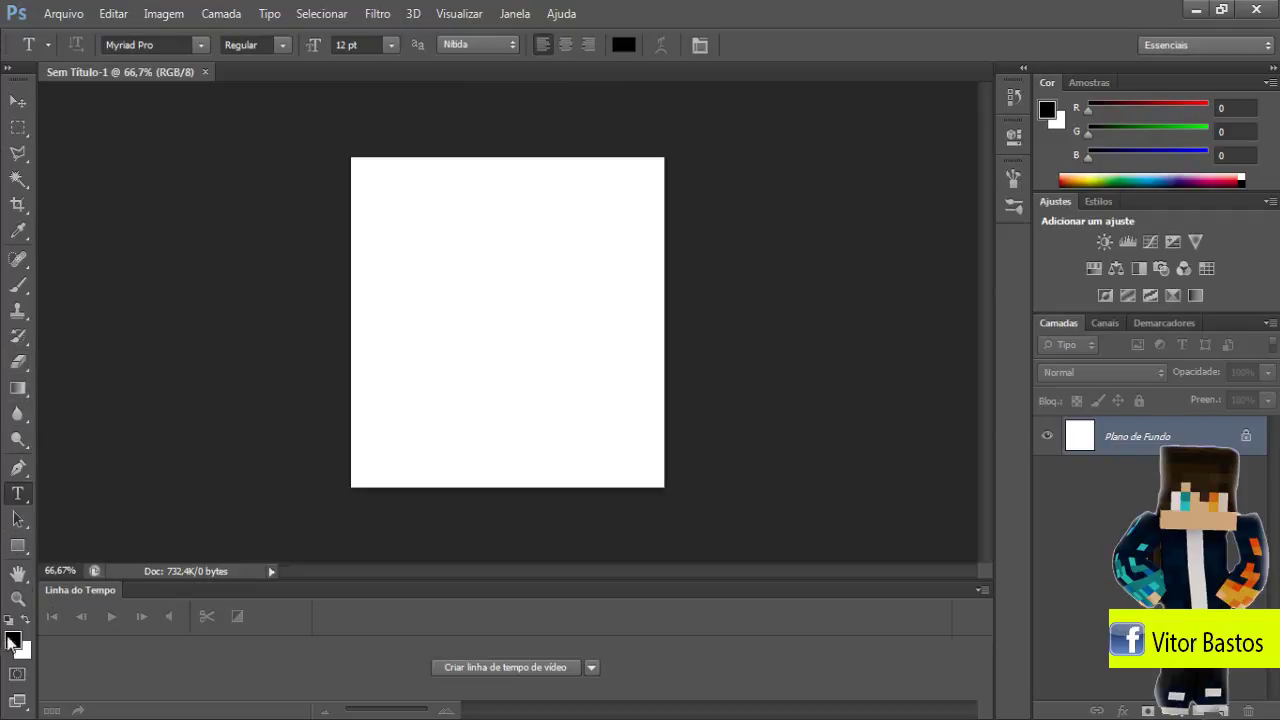
Switch to the Paint Bucket, choose a near-white background colour and fill the canvas.
click(22, 392)
click(62, 405)
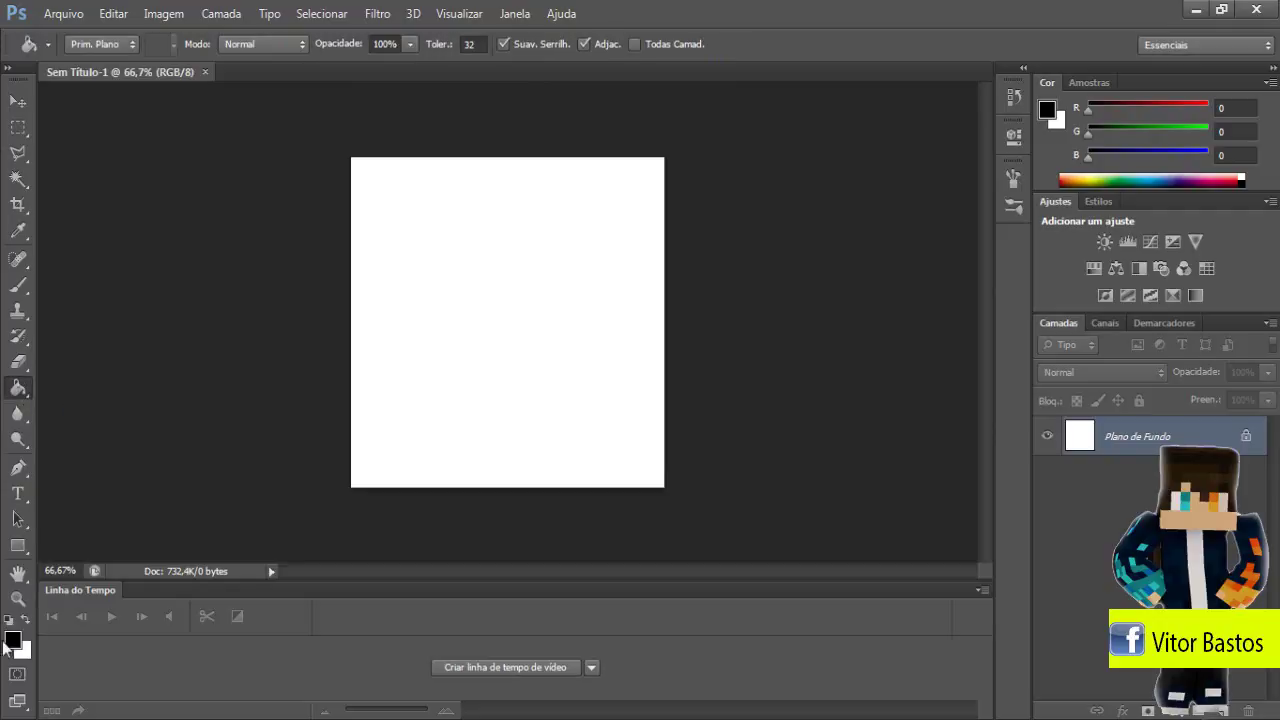
click(22, 647)
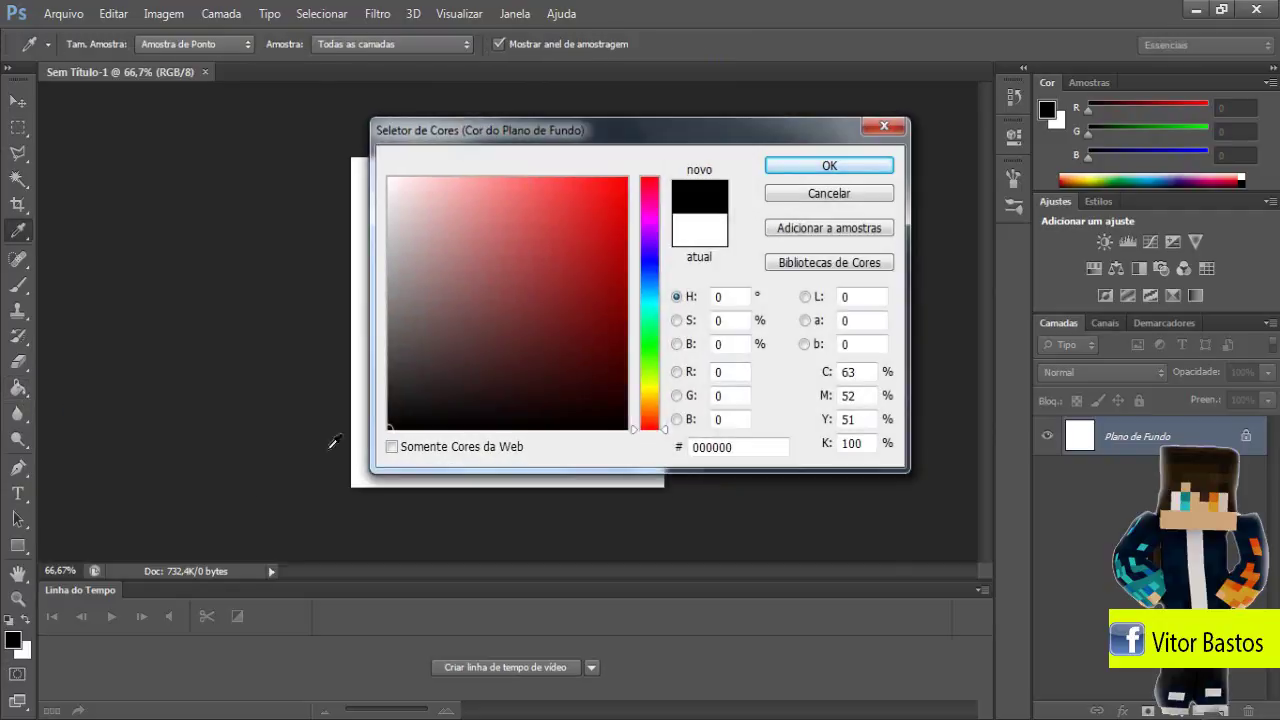
click(391, 179)
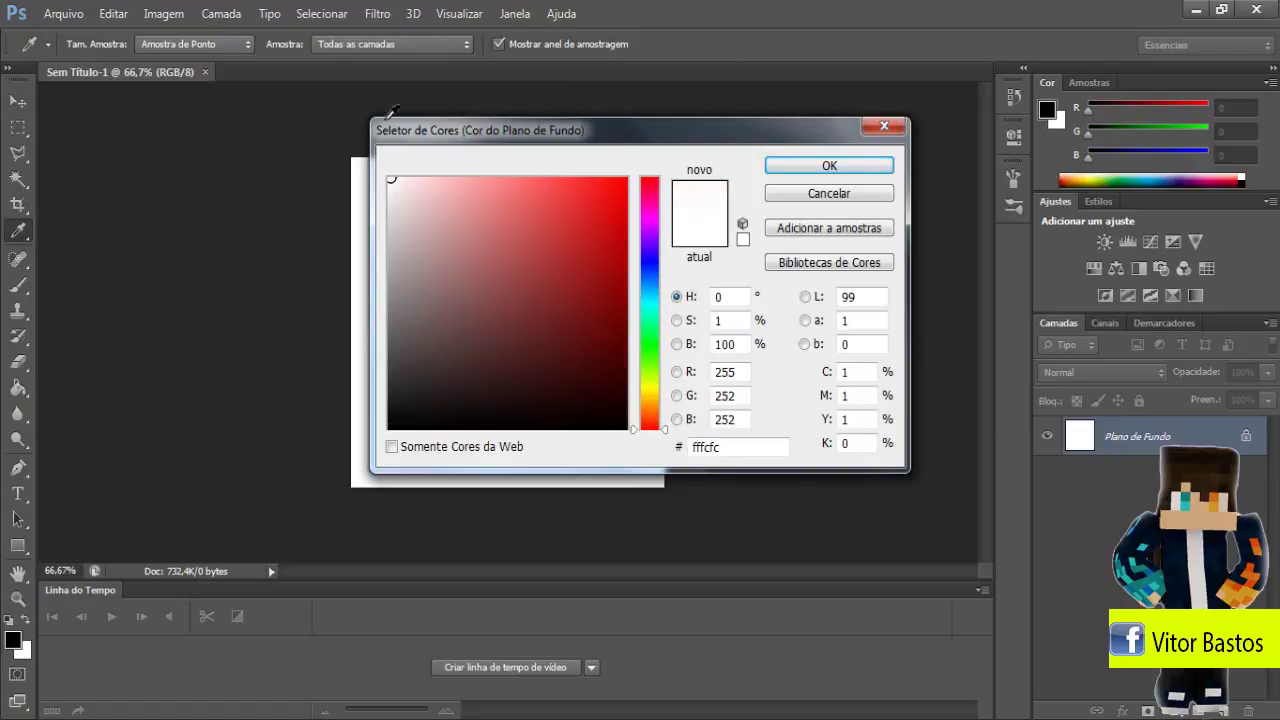
click(810, 168)
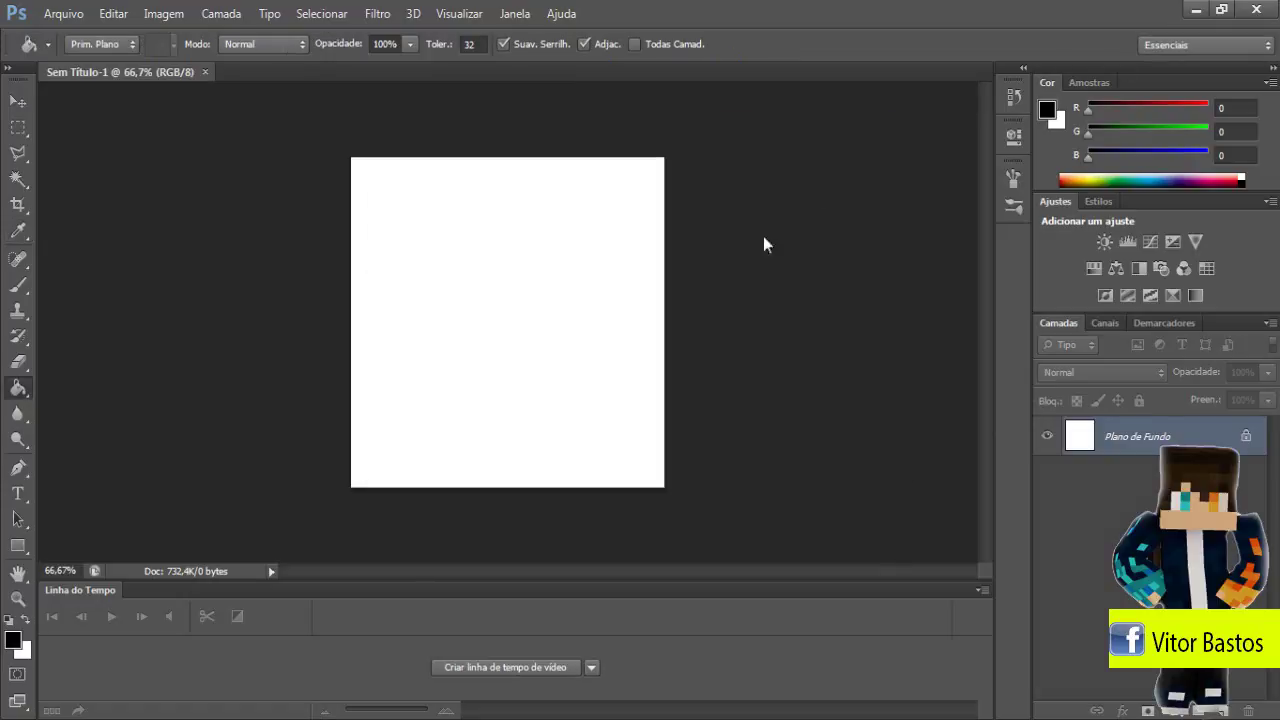
click(523, 406)
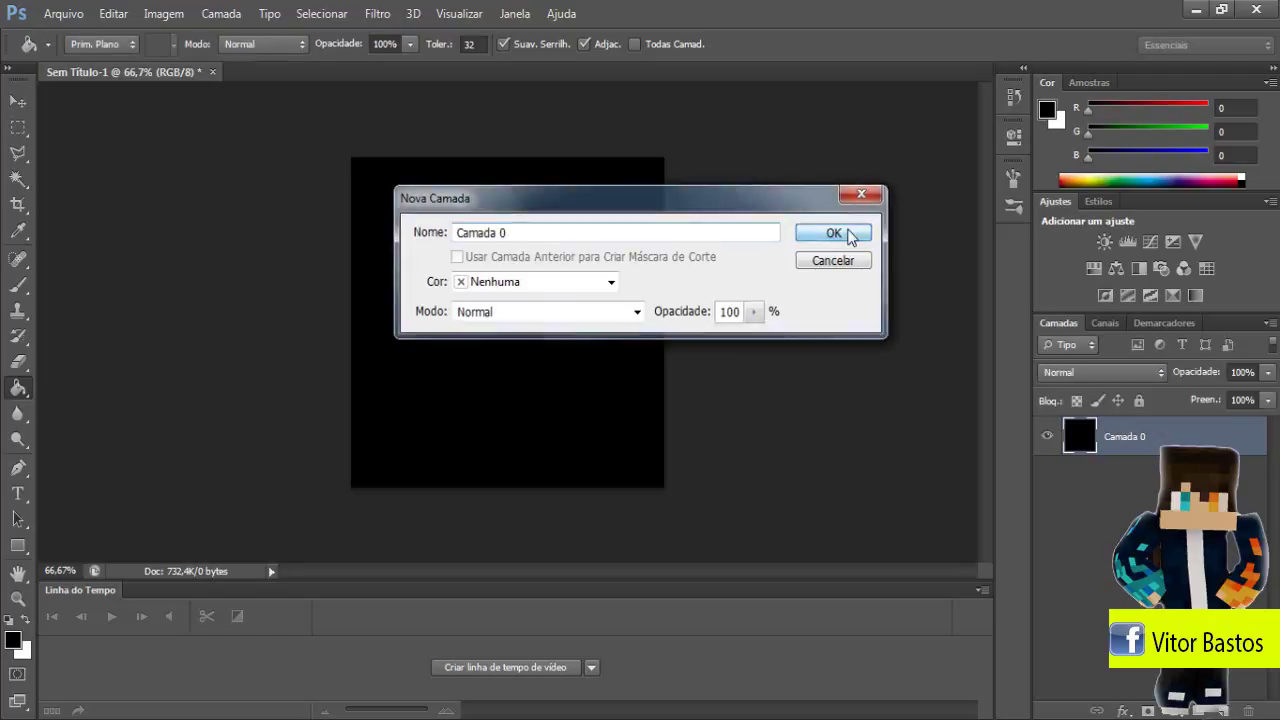
Convert the background into layer Camada 0 and fill it with pure white.
click(849, 233)
click(12, 641)
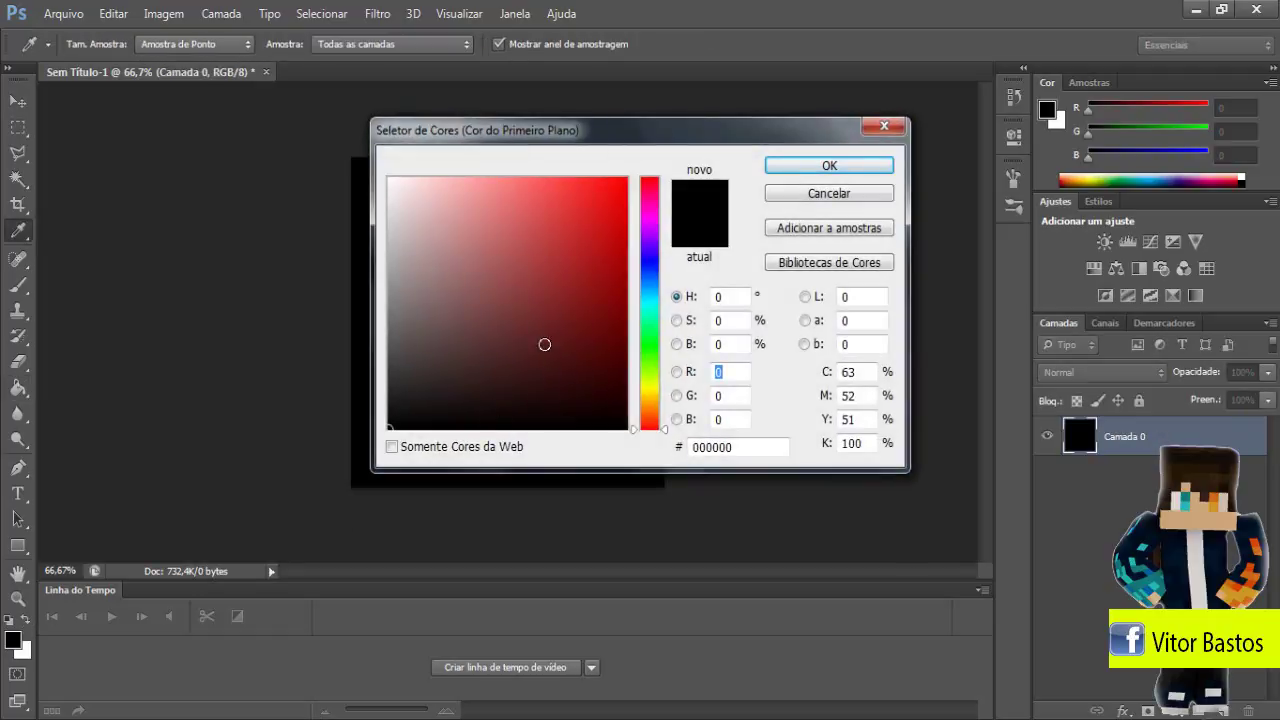
drag(543, 343, 391, 179)
key(Return)
click(640, 460)
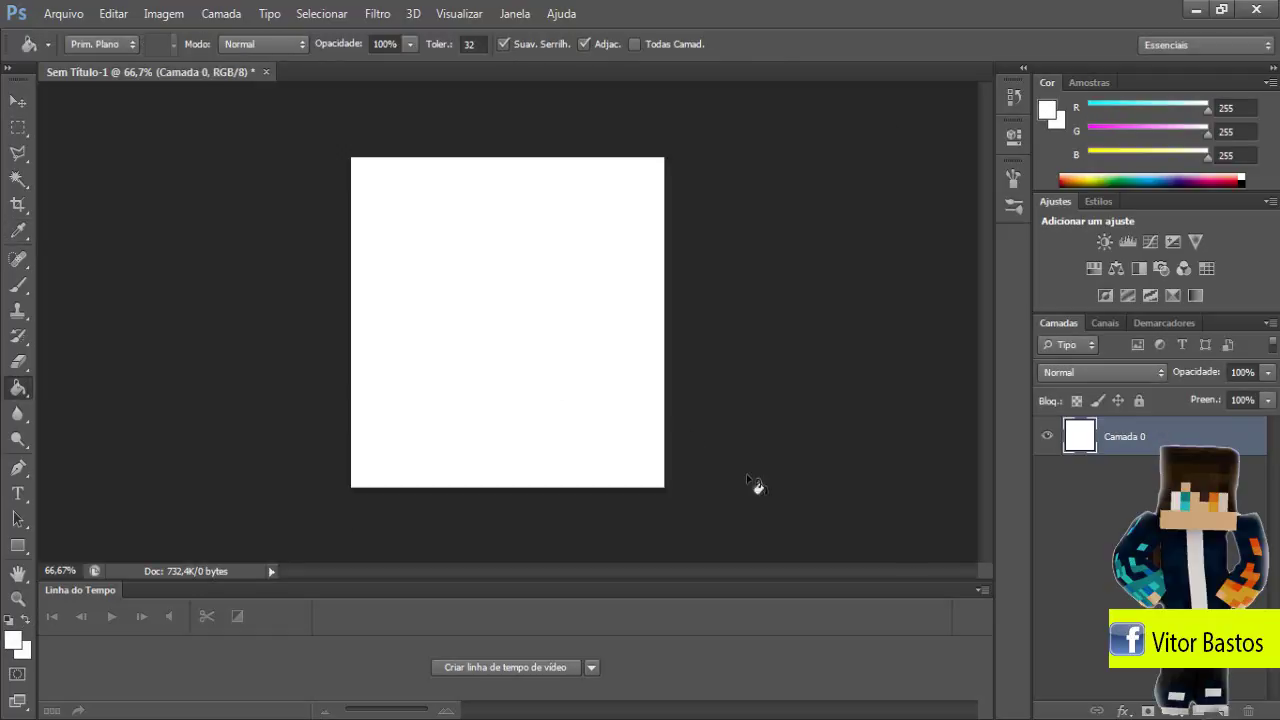
Open the Layer Style settings for Camada 0, then close them unchanged.
double_click(1168, 441)
drag(727, 249, 857, 103)
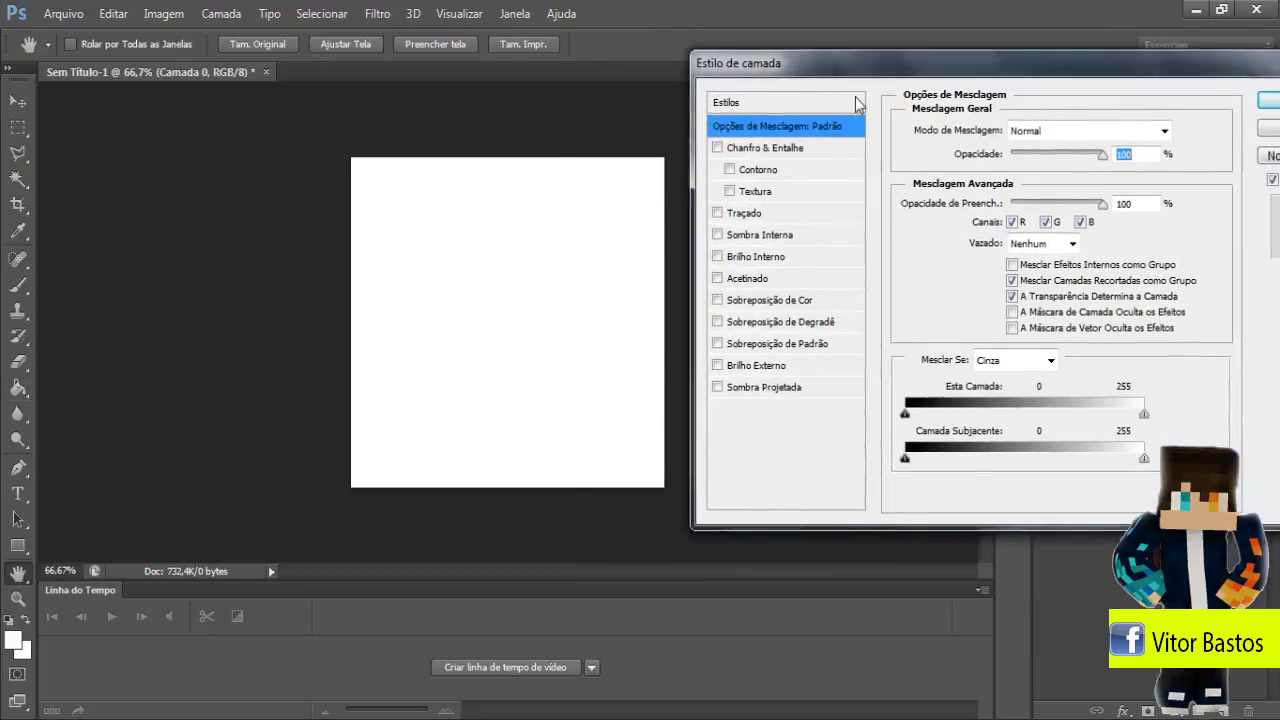
drag(795, 63, 743, 39)
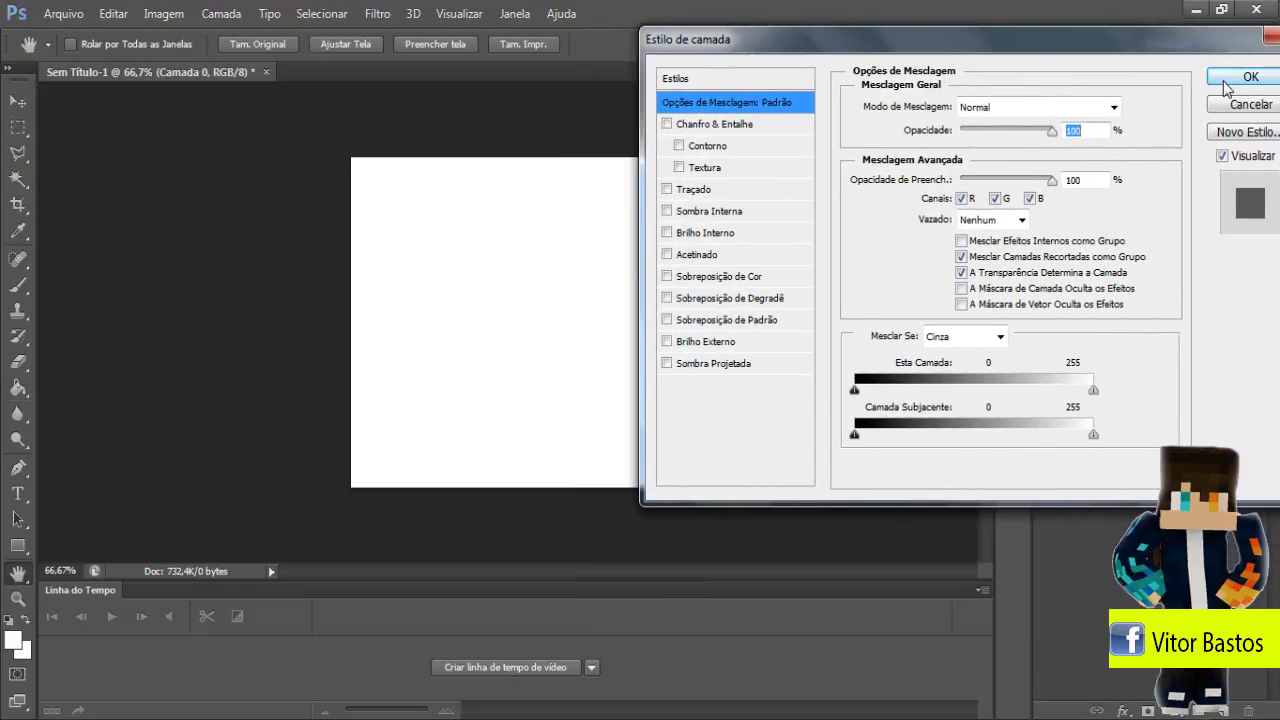
click(1224, 82)
Choose the Type tool with the Calisto MT font and start a text layer on the canvas.
click(17, 493)
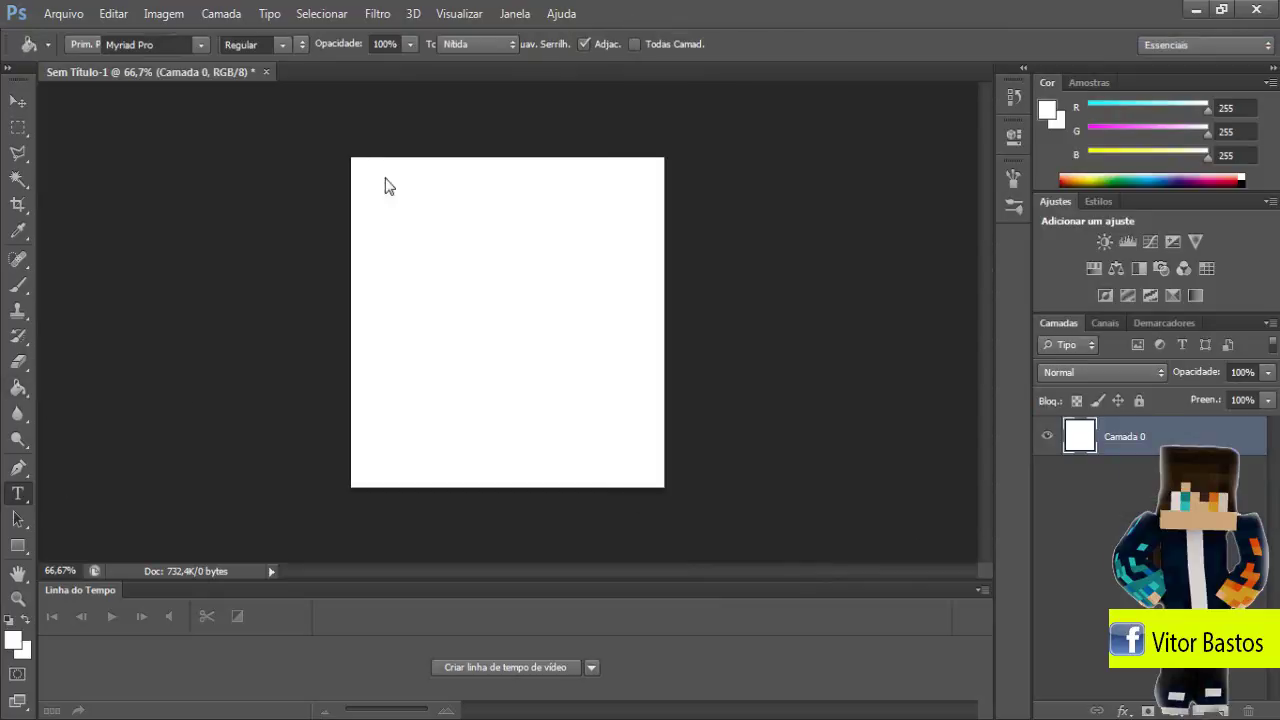
click(182, 45)
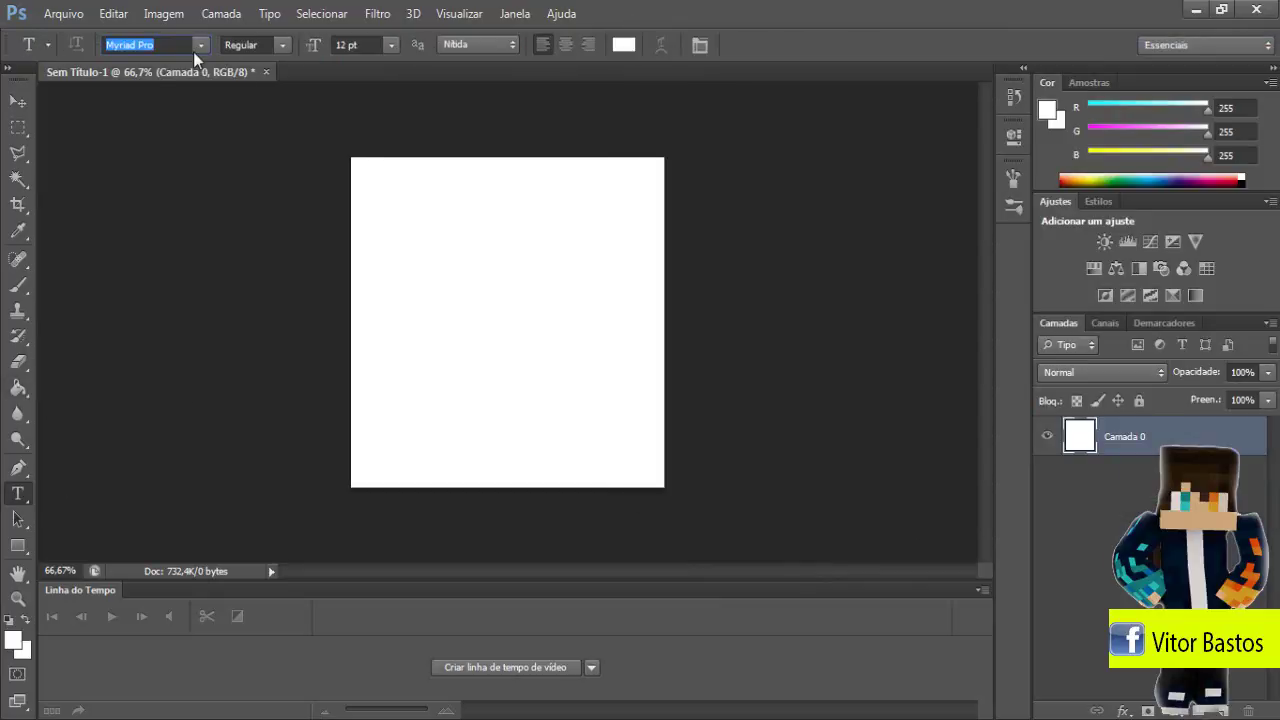
text(Cali)
text(sto MT)
key(Return)
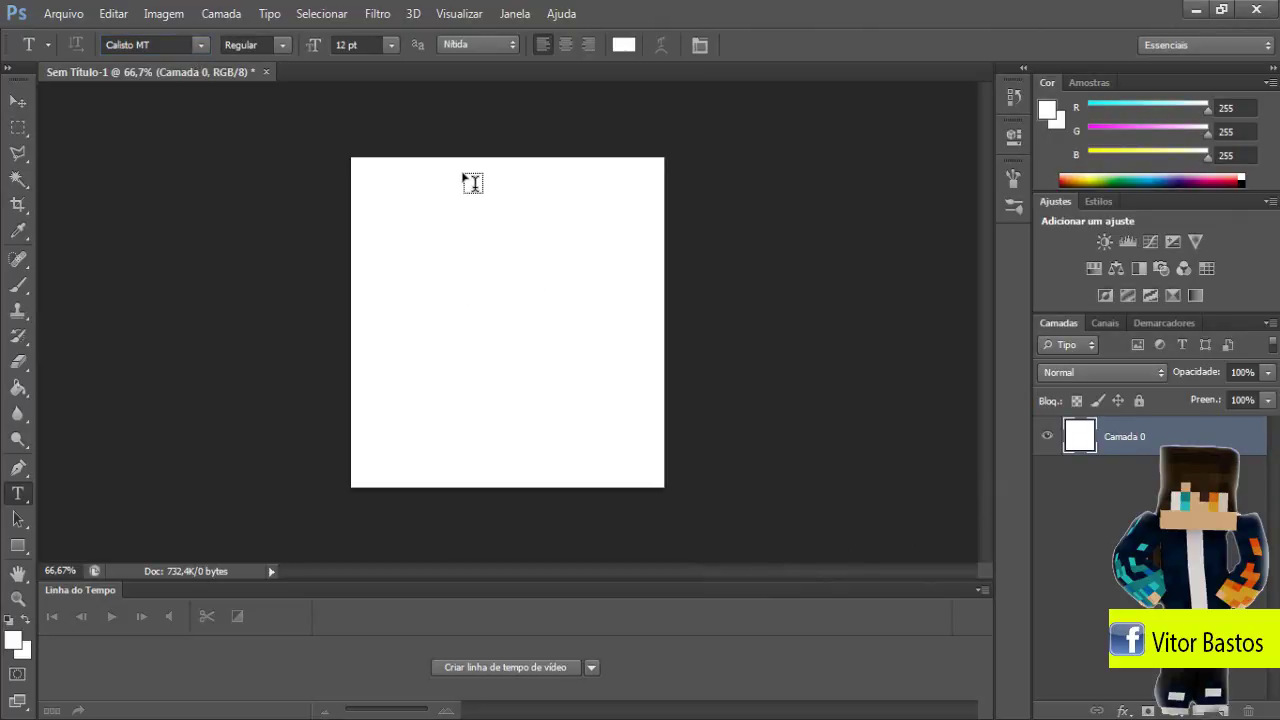
click(406, 303)
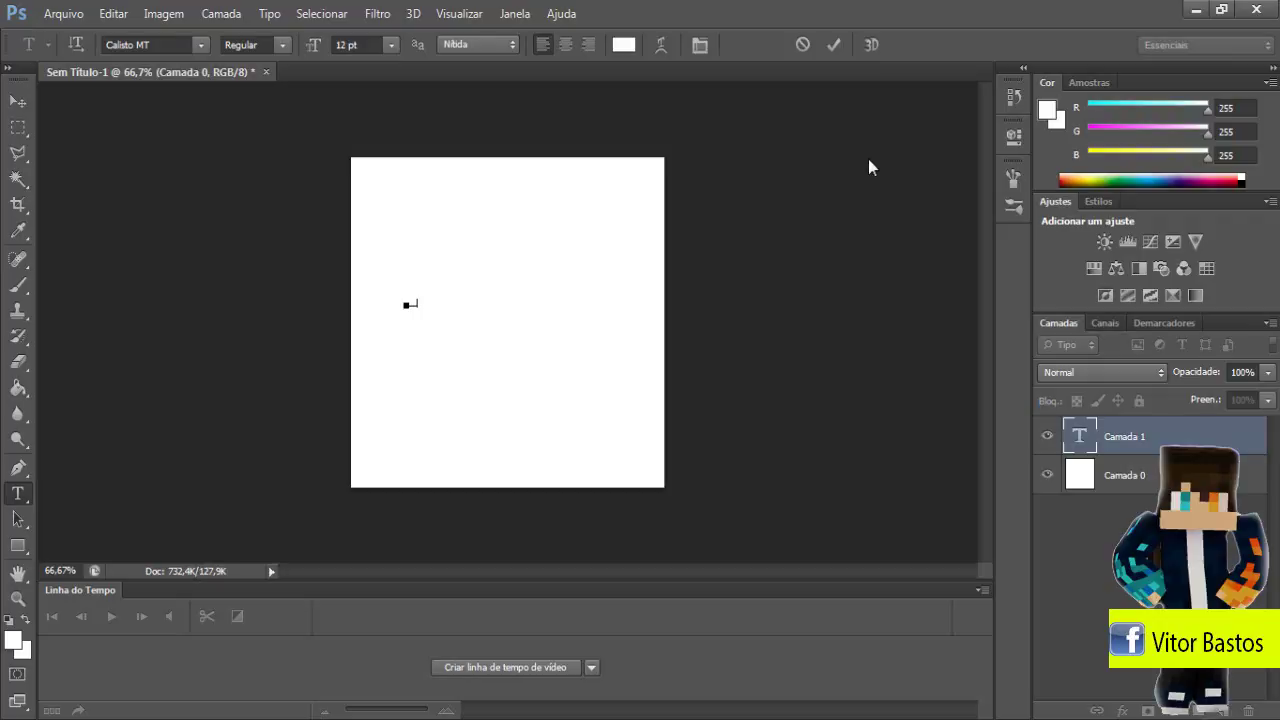
Set the text colour to red with R at 255.
click(623, 44)
drag(451, 314, 389, 429)
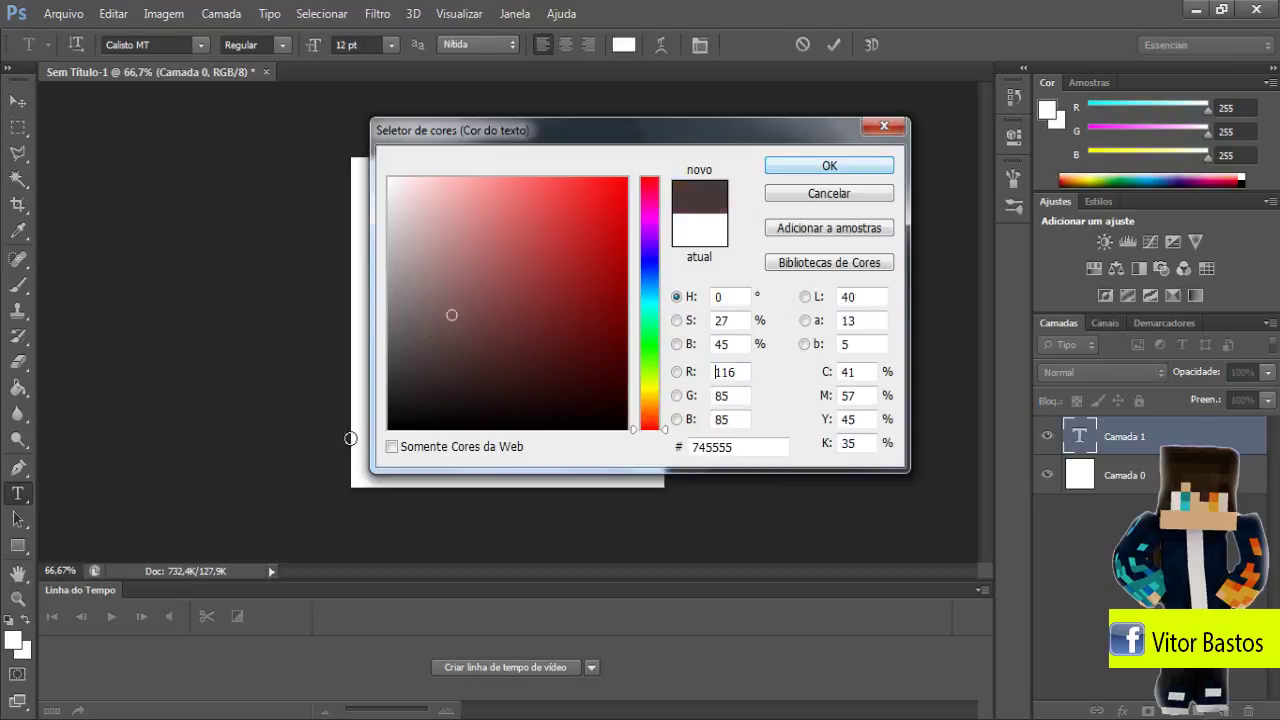
click(808, 168)
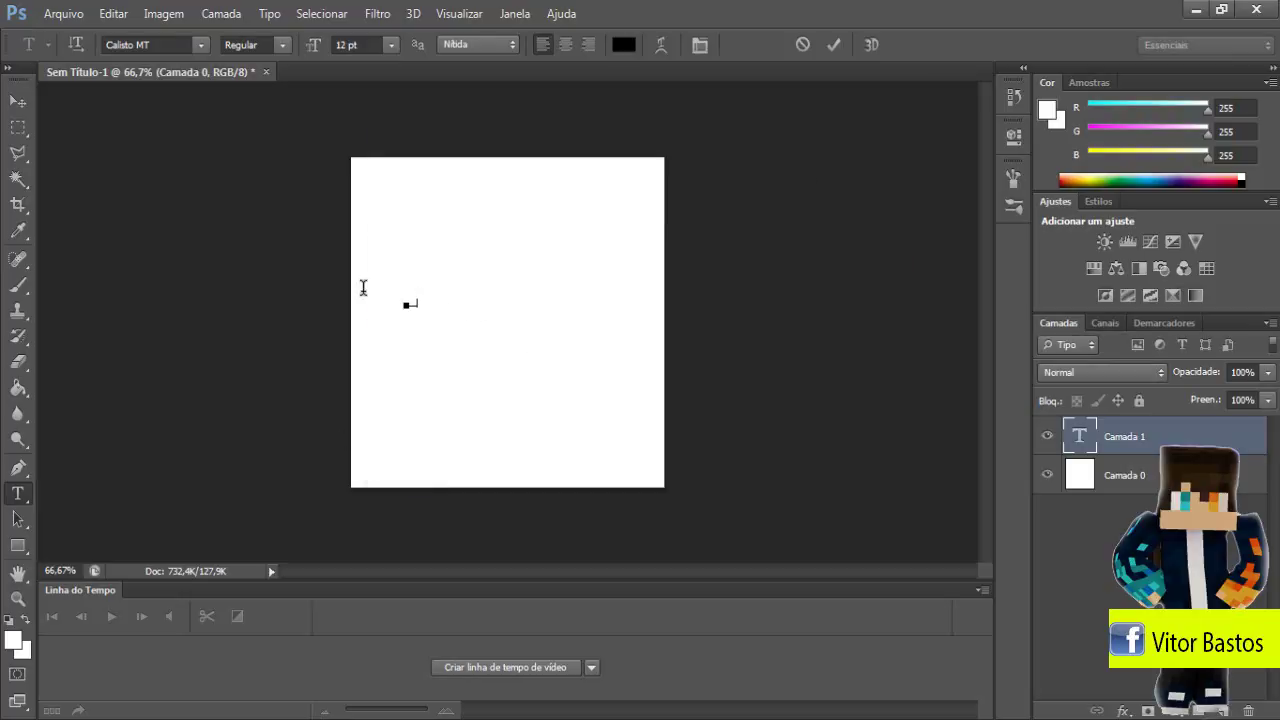
click(623, 44)
click(448, 314)
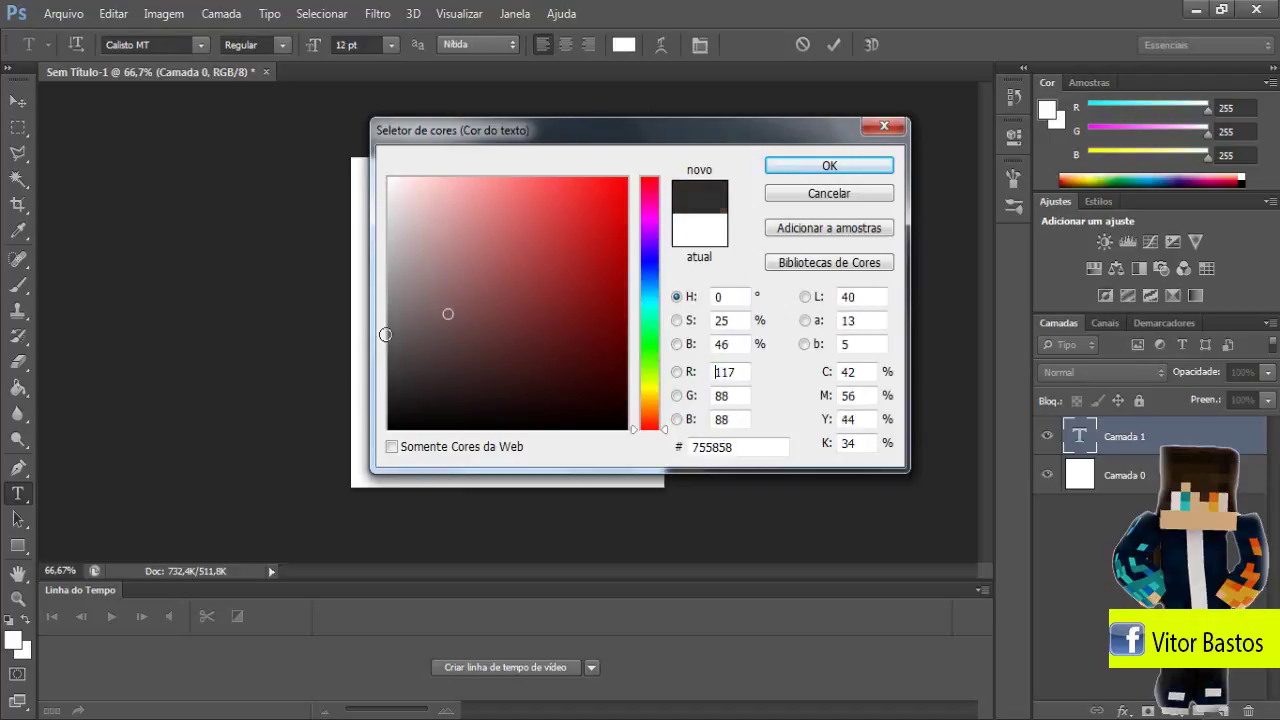
drag(385, 334, 366, 468)
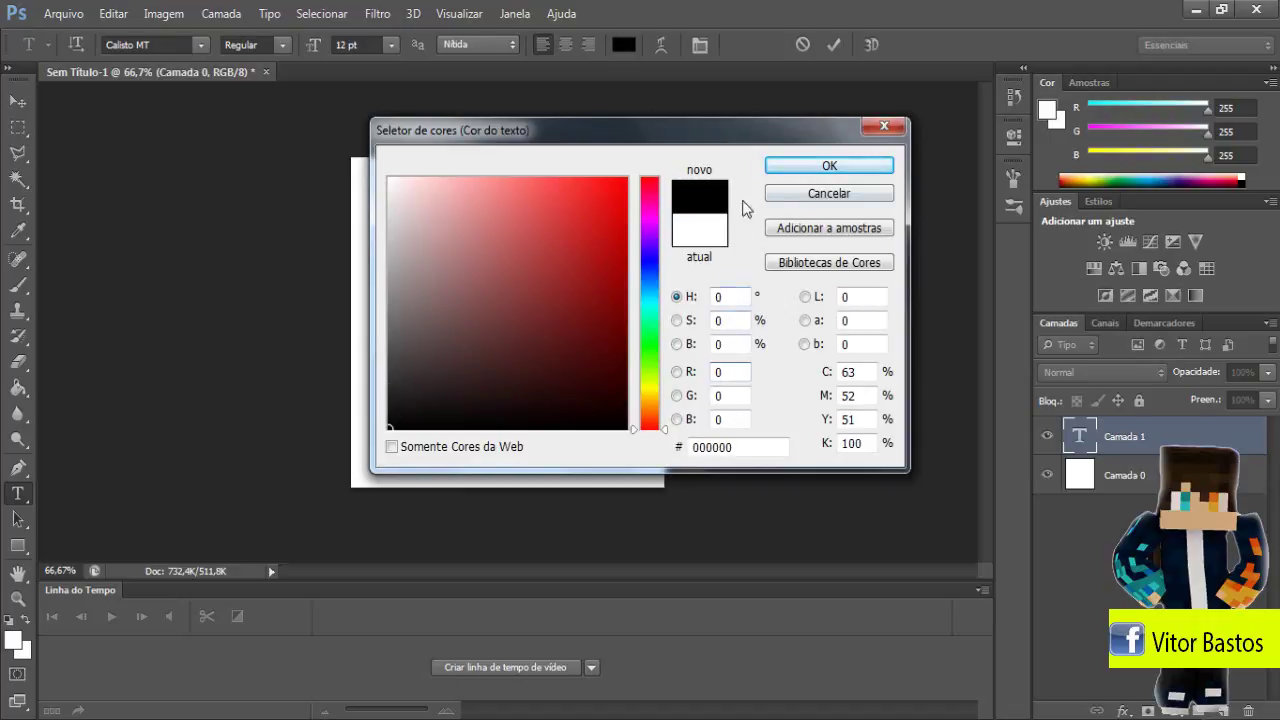
text(255)
click(829, 166)
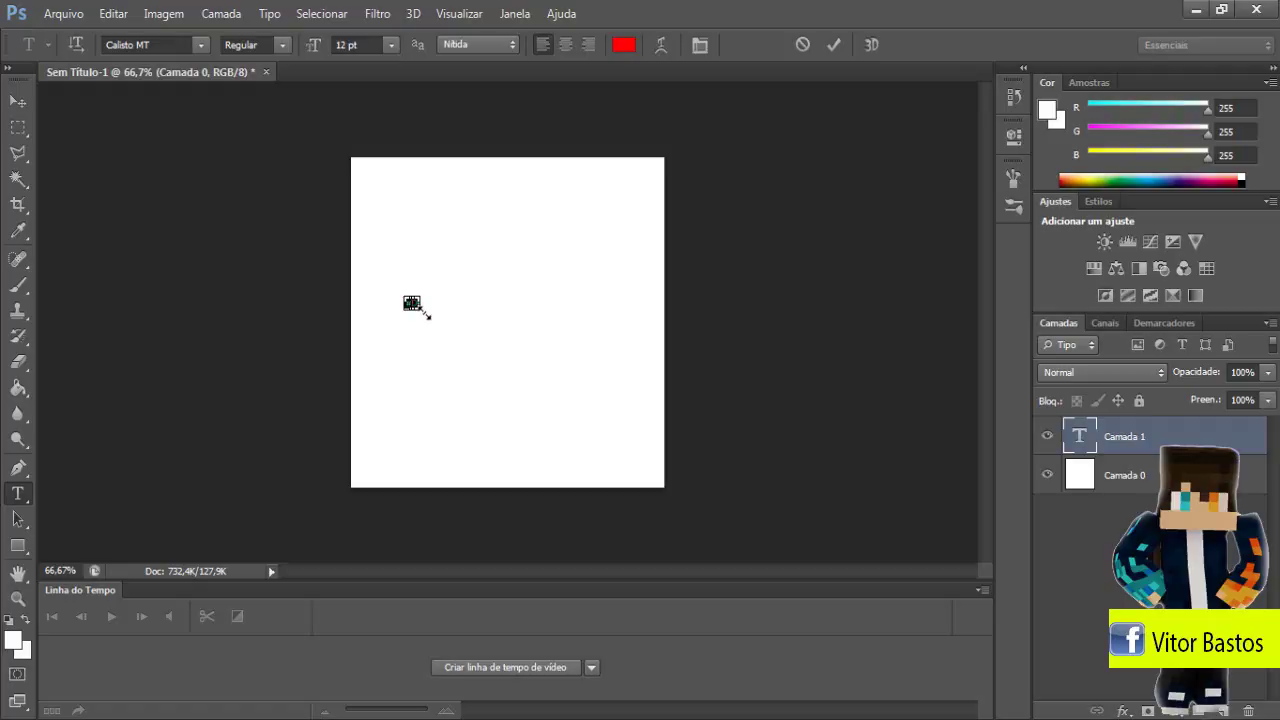
Scale the '3D' text to 389,09 pt, move it up-left onto the canvas, and commit it.
click(412, 304)
key(ctrl+a)
drag(649, 438, 706, 530)
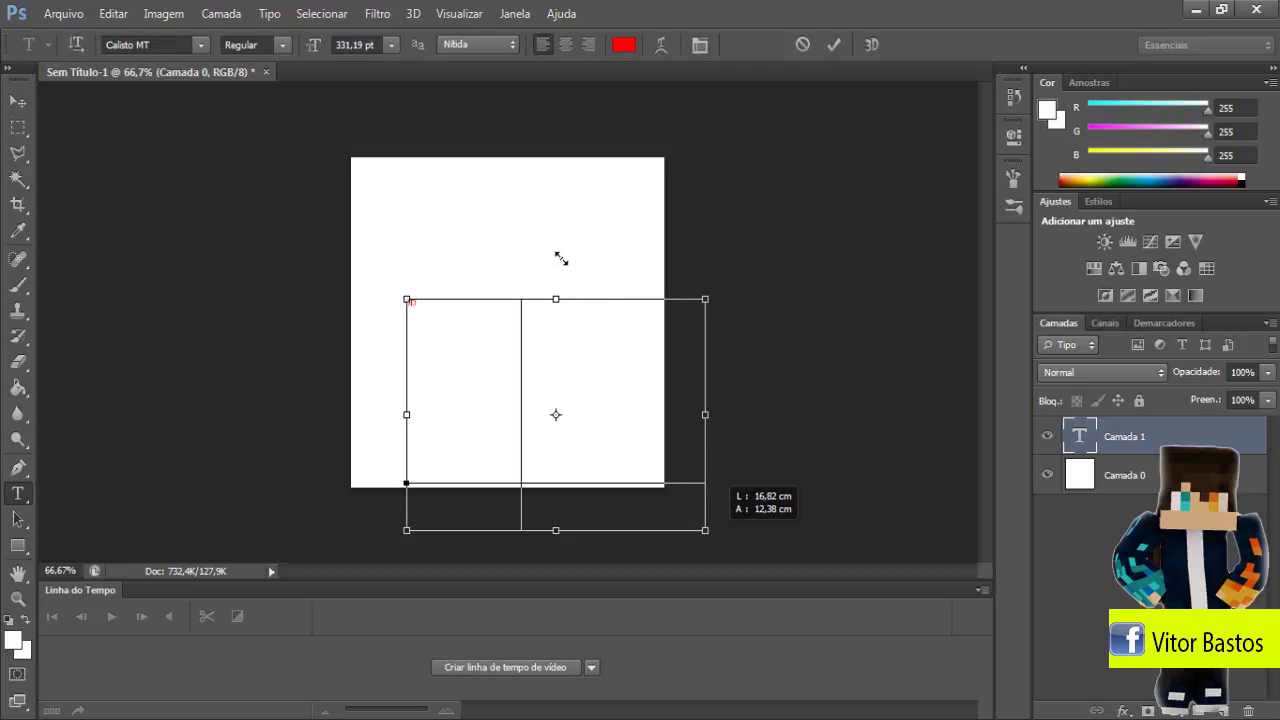
drag(586, 348, 518, 214)
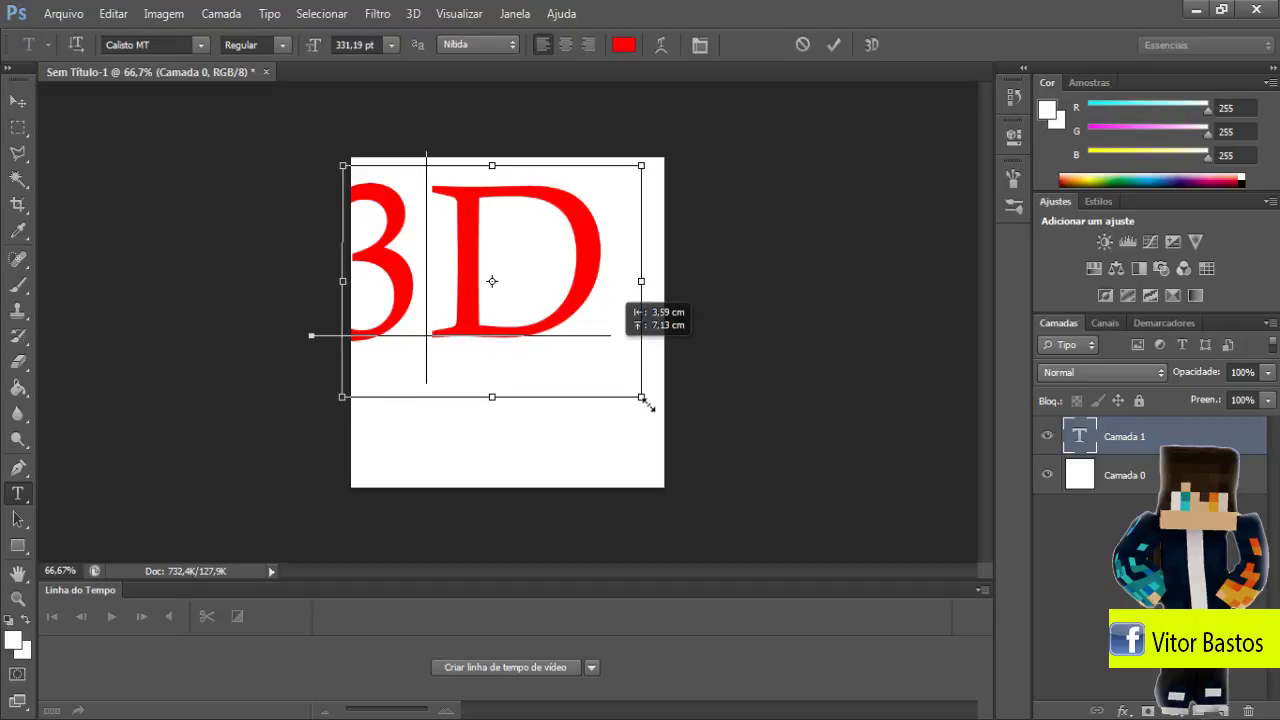
mouse_move(644, 400)
mouse_down()
mouse_move(655, 447)
mouse_move(614, 449)
mouse_up()
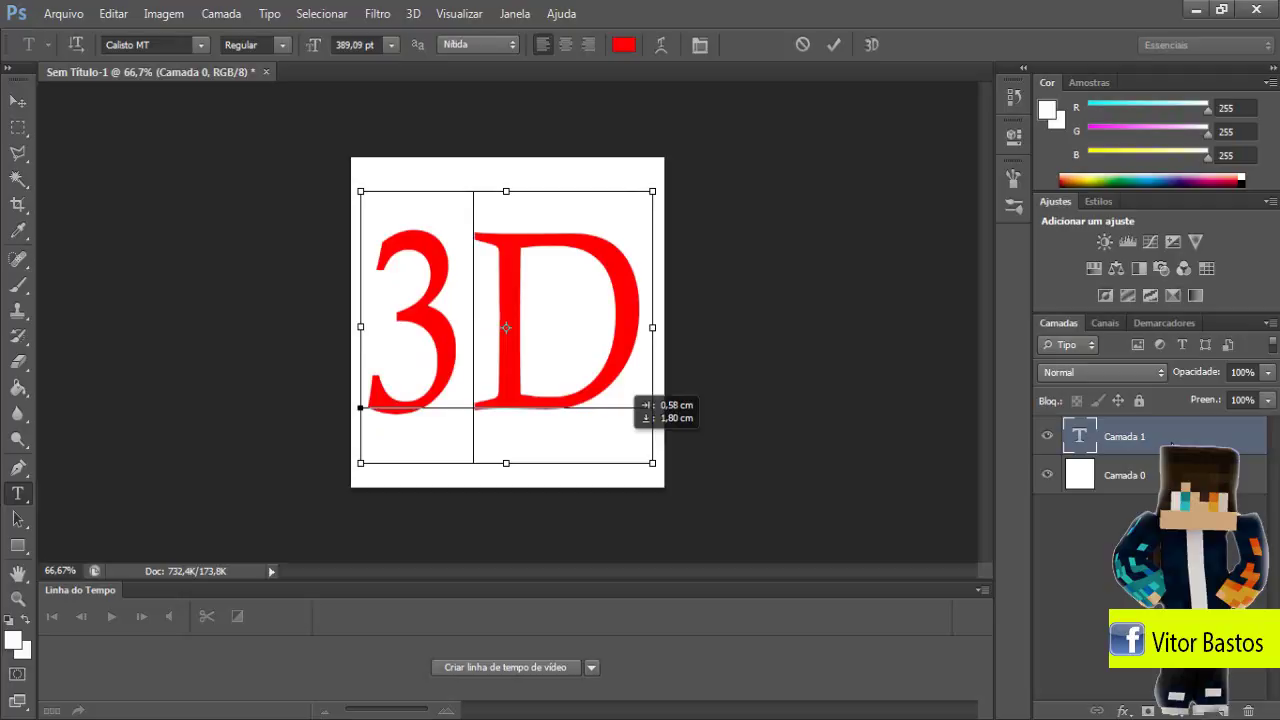
click(1172, 443)
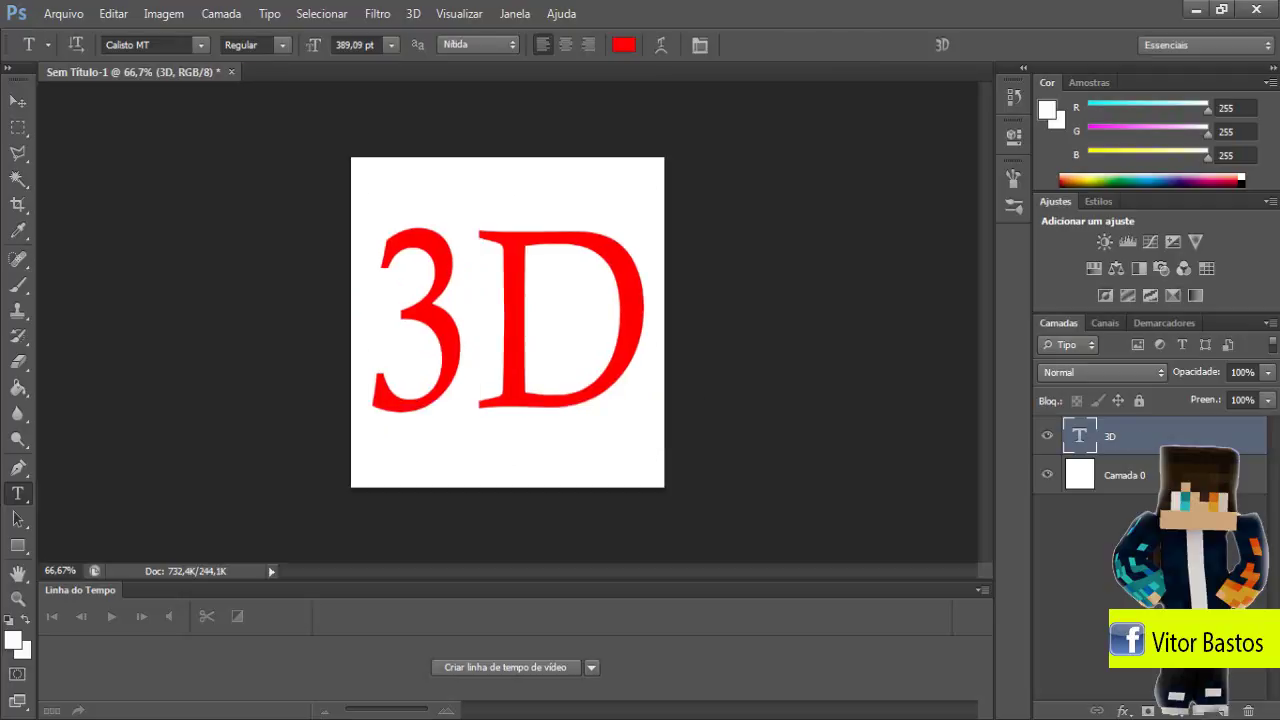
Apply New 3D Extrusion from Selected Layer to the 3D layer, then return to the Essenciais workspace.
right_click(1172, 440)
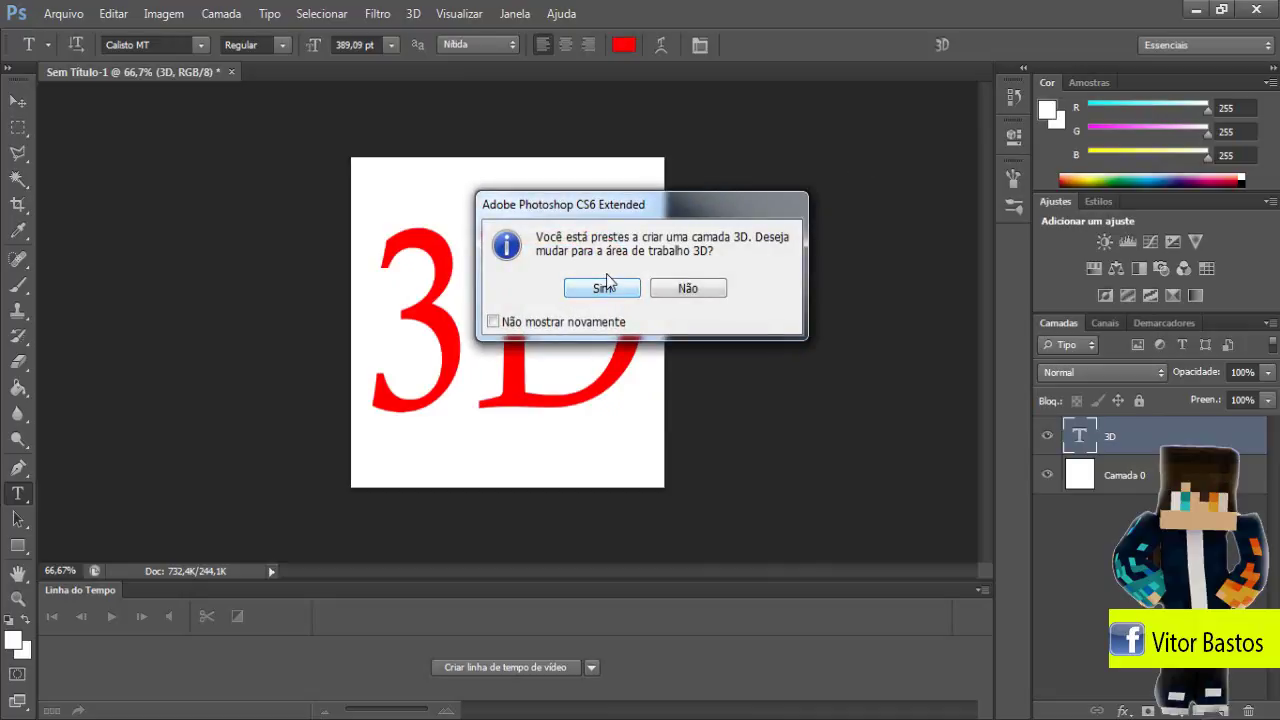
click(604, 287)
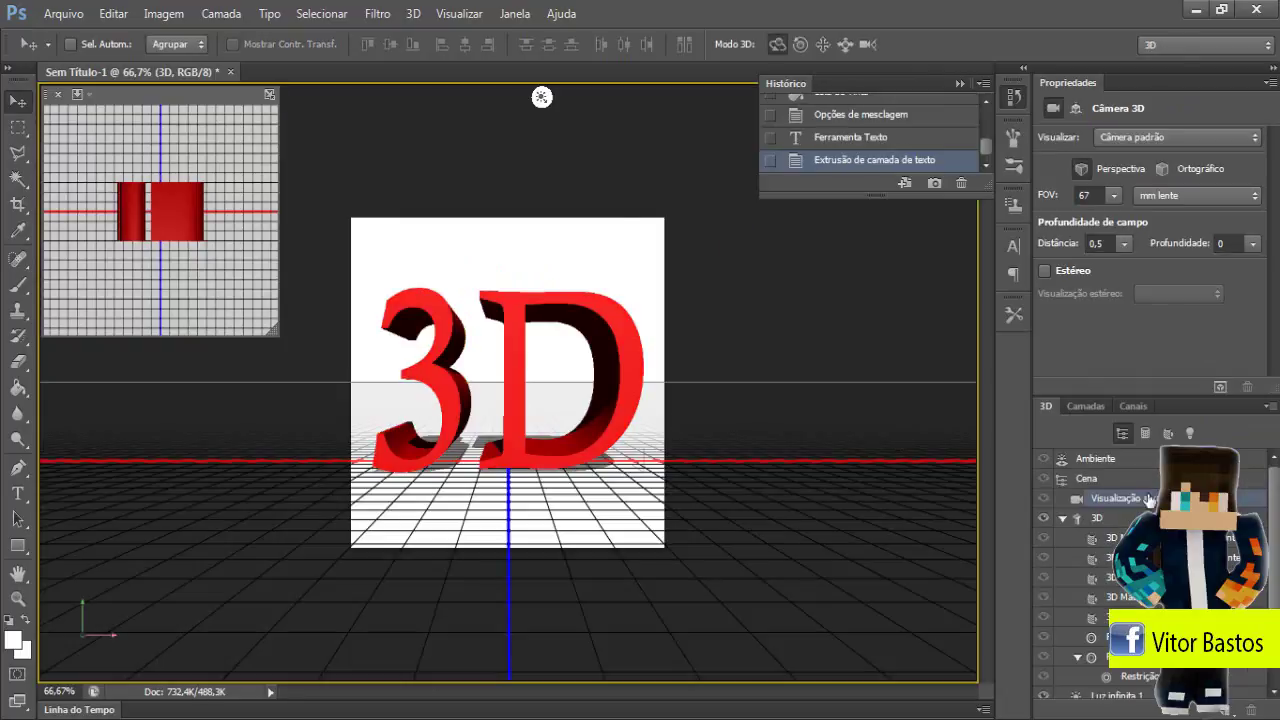
click(1139, 52)
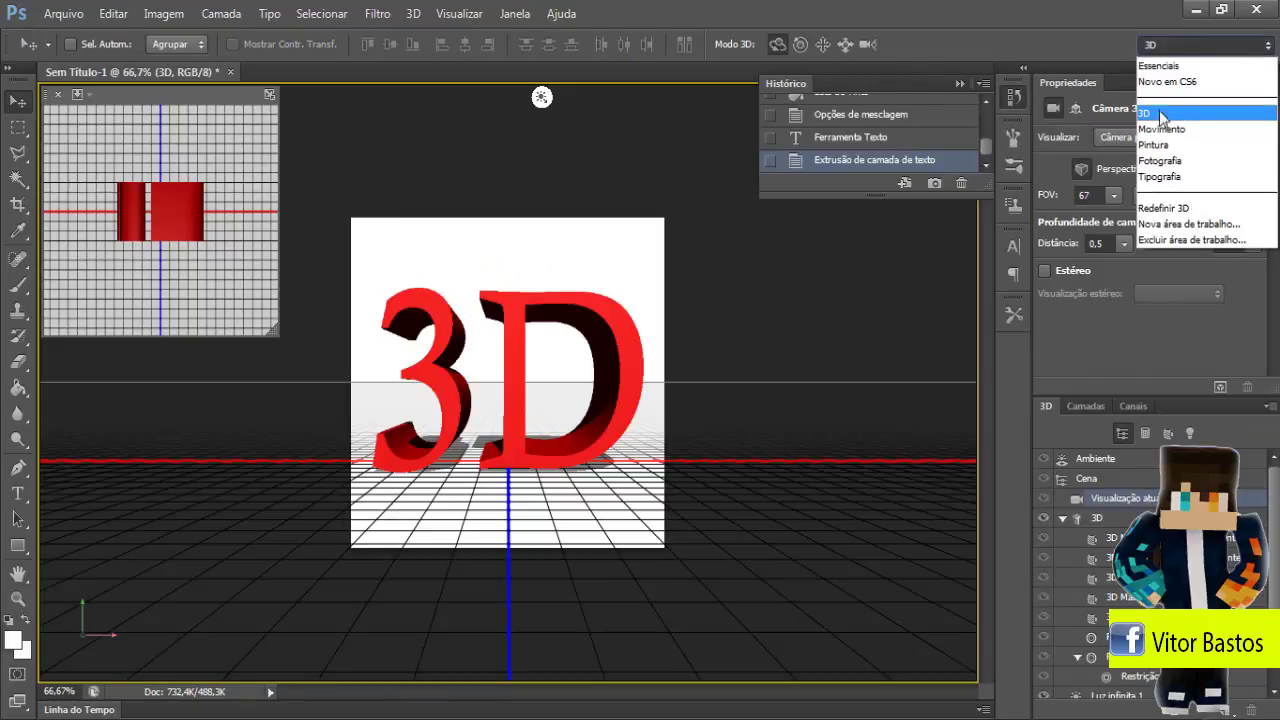
click(1171, 70)
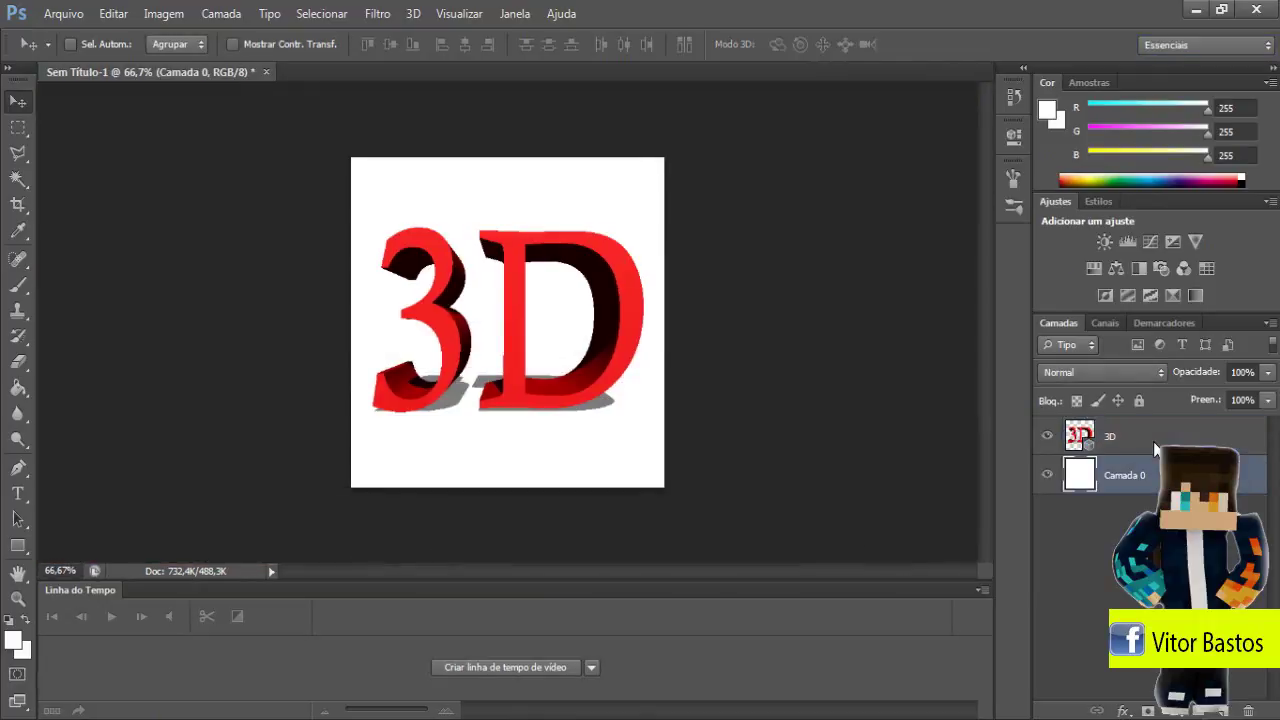
double_click(1153, 445)
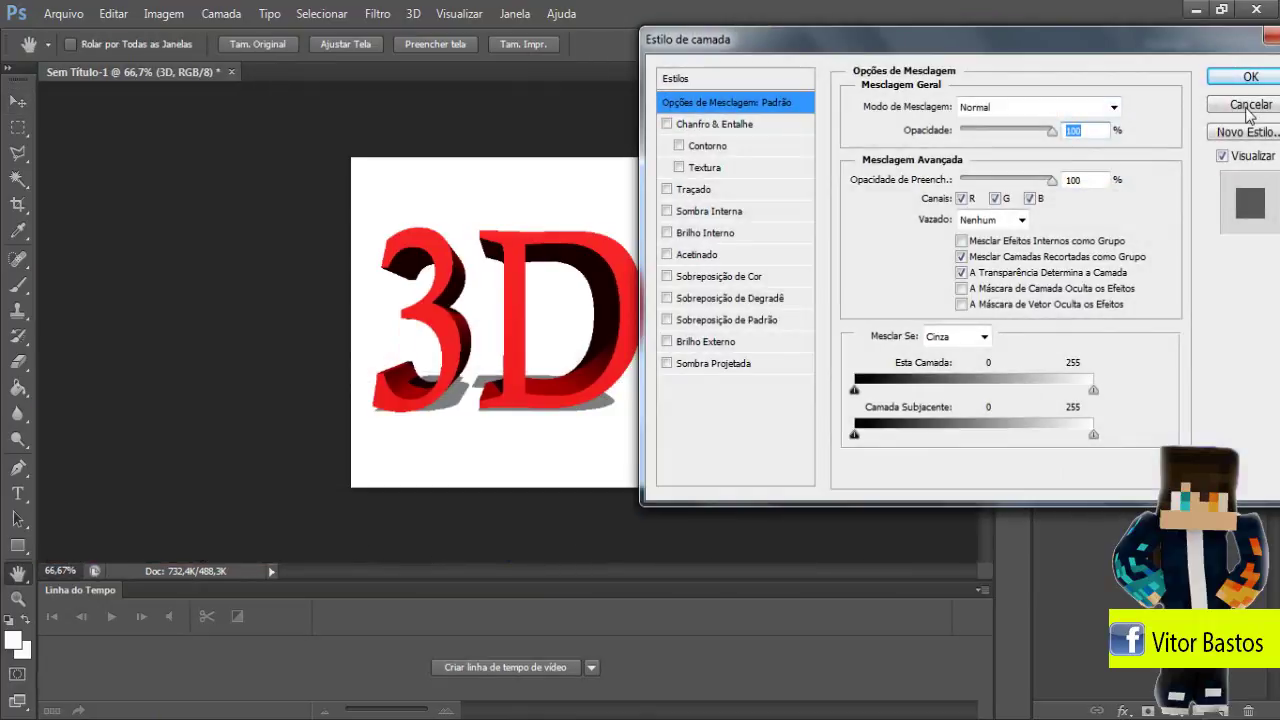
click(1249, 106)
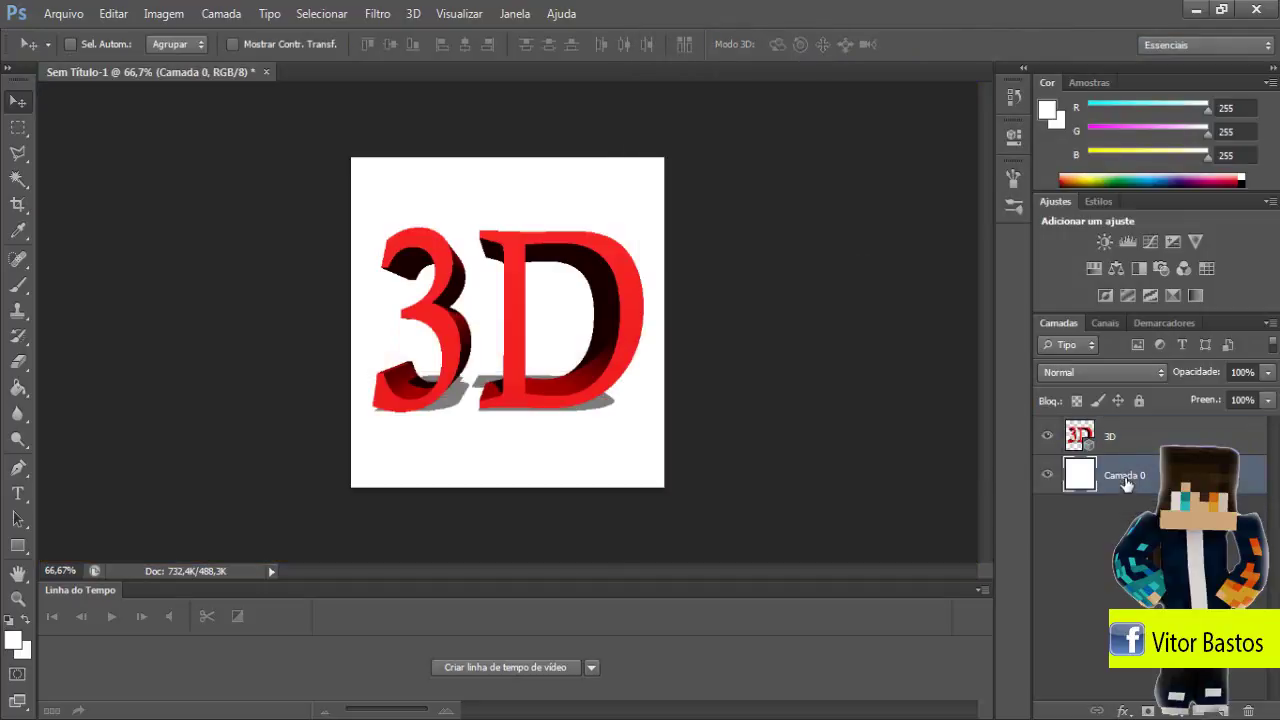